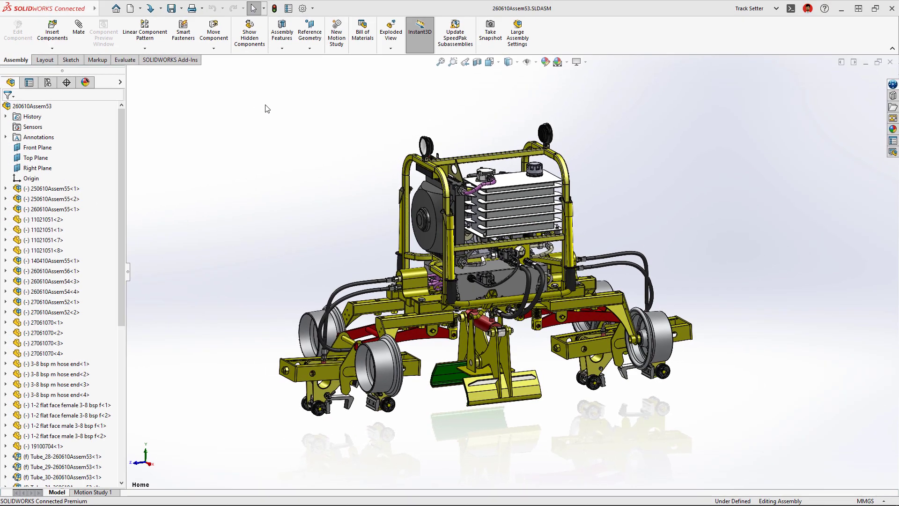
Zoom in on the machine frame and the hydraulic hose clamp area
right_click_drag(334, 191, 333, 158)
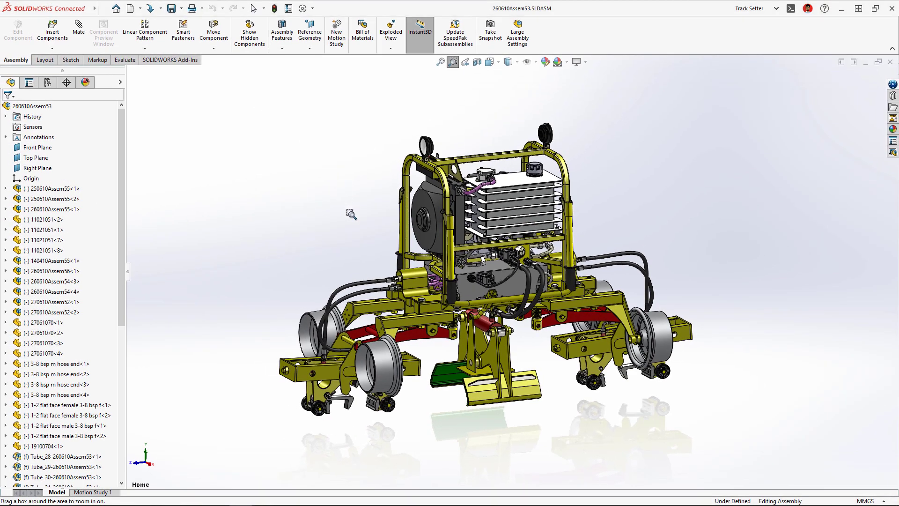
left_click_drag(351, 215, 385, 270)
key("Escape")
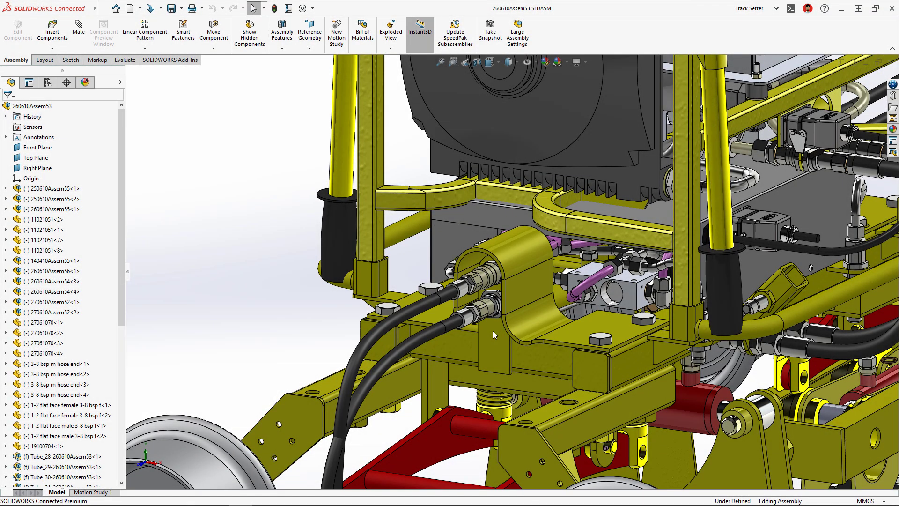
Open the Hydraulic Hose Guard, lengthen Base-Flange1 Direction 2 to 3.00in, and show the Sensors folder
left_click(513, 297)
left_click(546, 232)
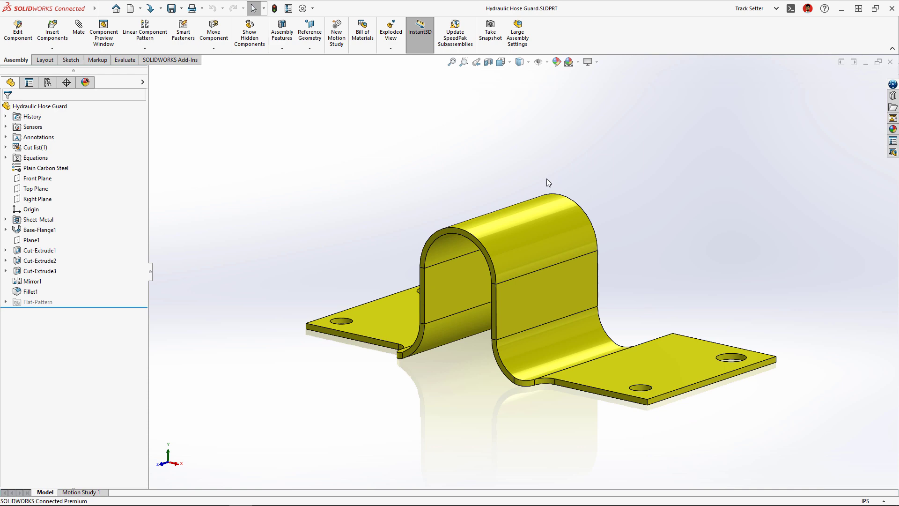
left_click(540, 217)
left_click(581, 211)
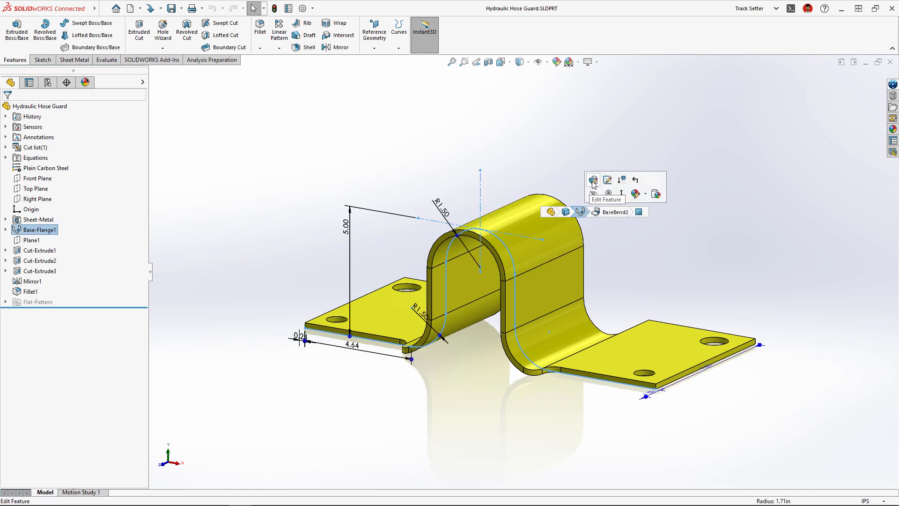
left_click(592, 185)
left_click_drag(466, 274, 438, 301)
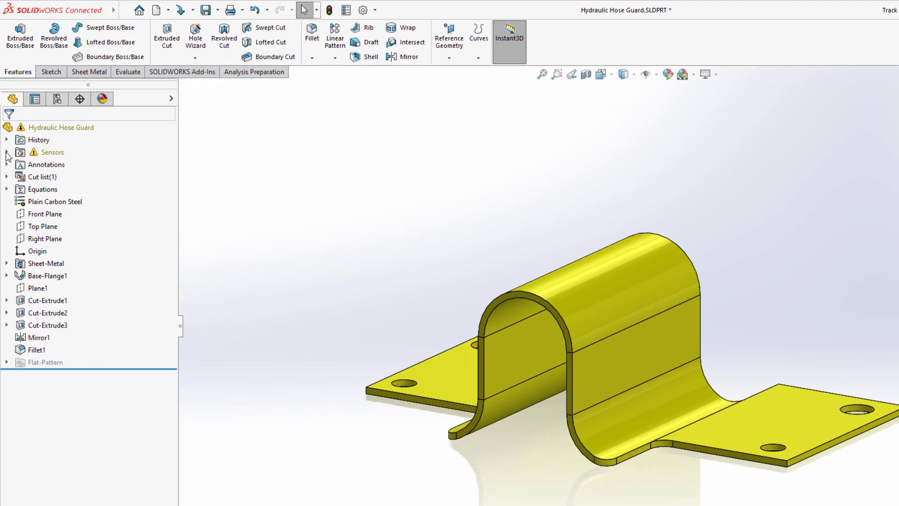
left_click(5, 132)
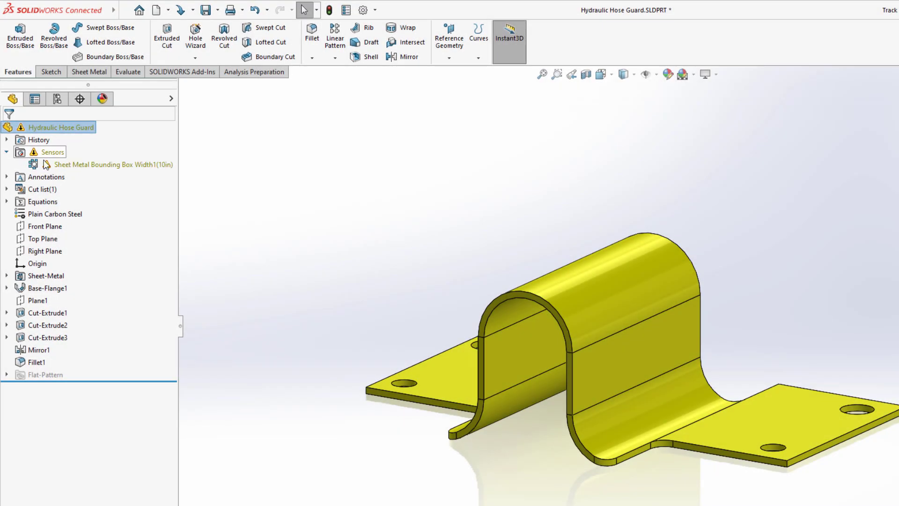
right_click(87, 164)
left_click(159, 188)
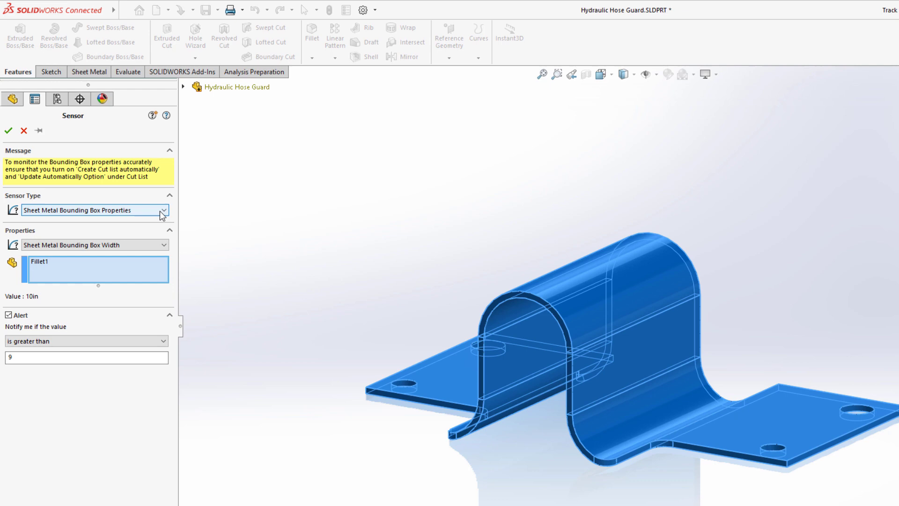
left_click(164, 245)
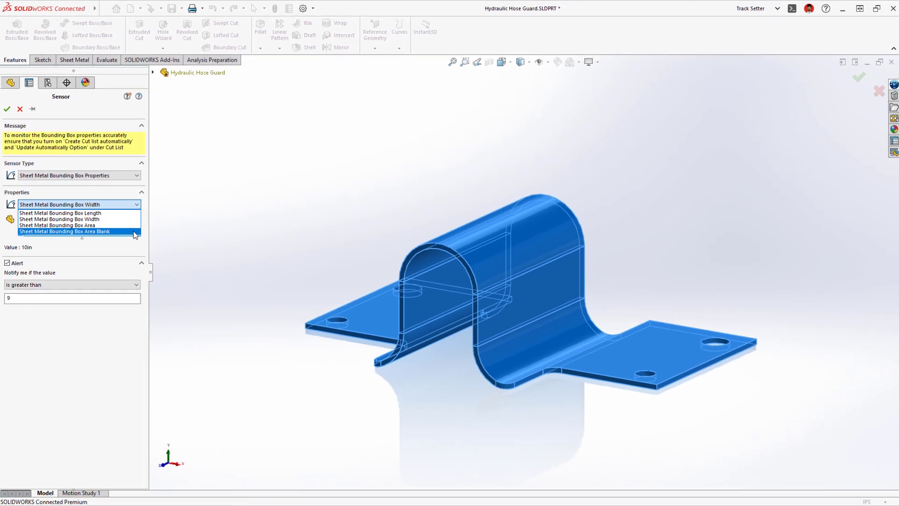
key("Escape")
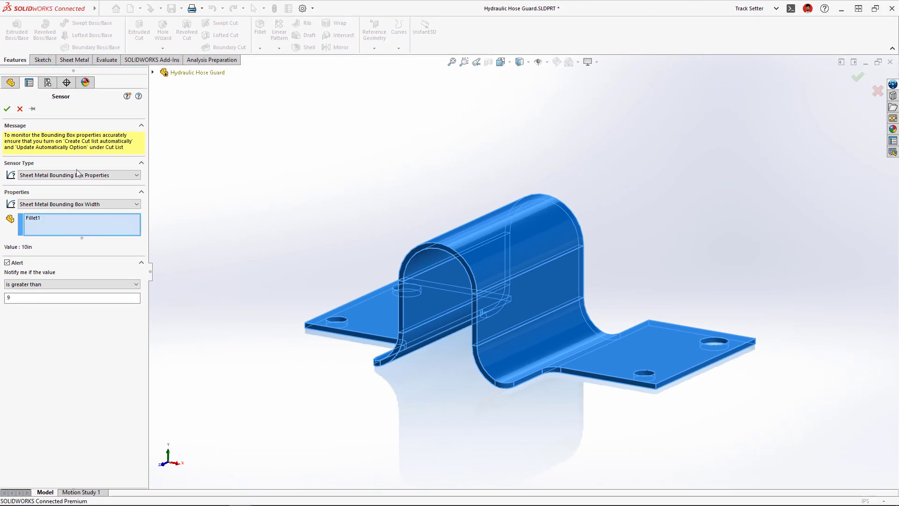
left_click(20, 110)
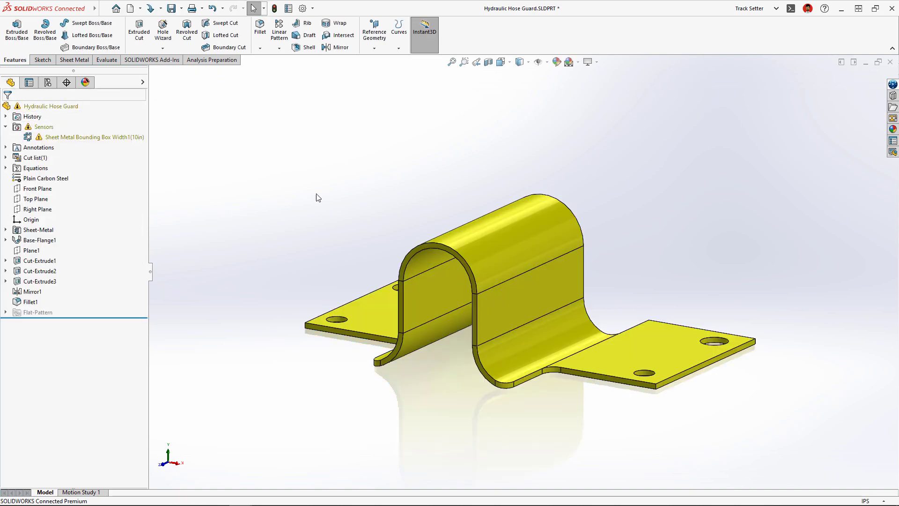
Shorten the hose guard's Base-Flange1 Direction 2 depth to 2.00in
left_click(520, 240)
left_click(534, 240)
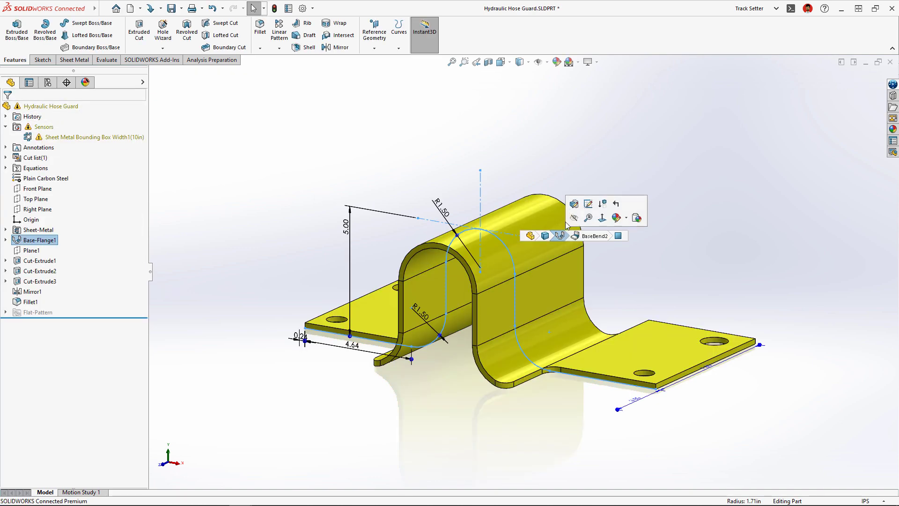
left_click(434, 286)
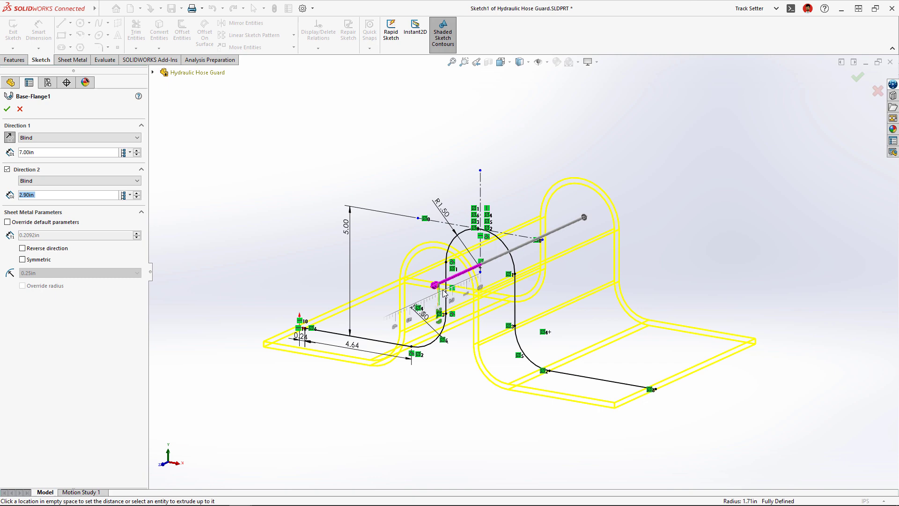
left_click(449, 299)
key("Return")
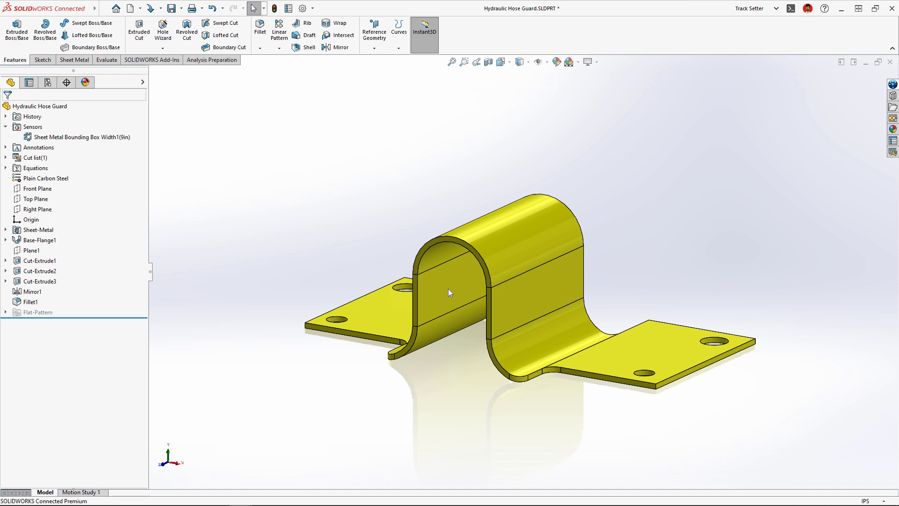
Edit Sketch1, then measure the two bend faces' radii of 1.29in and 1.5in
left_click(448, 288)
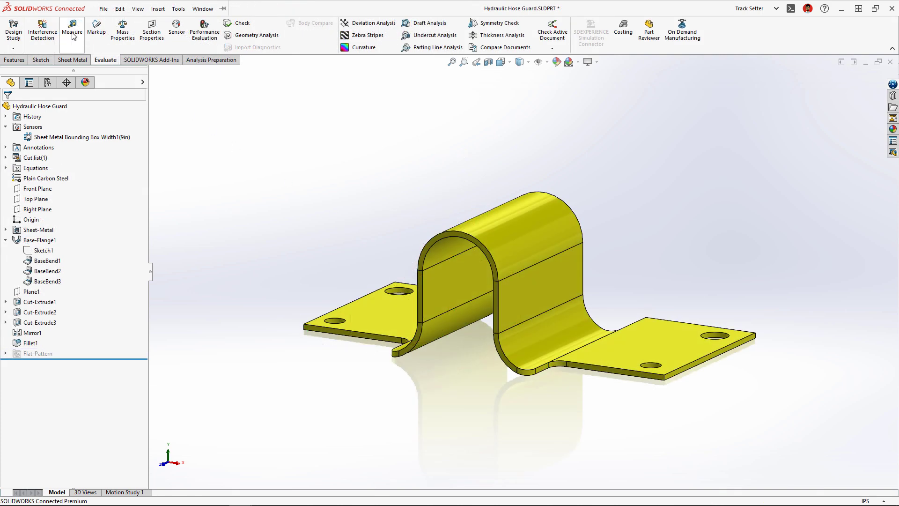
left_click(72, 35)
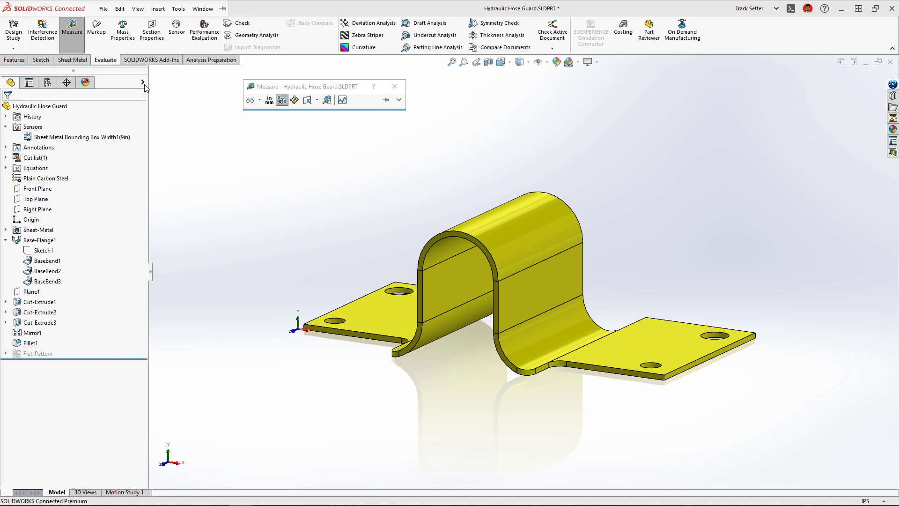
left_click(562, 320)
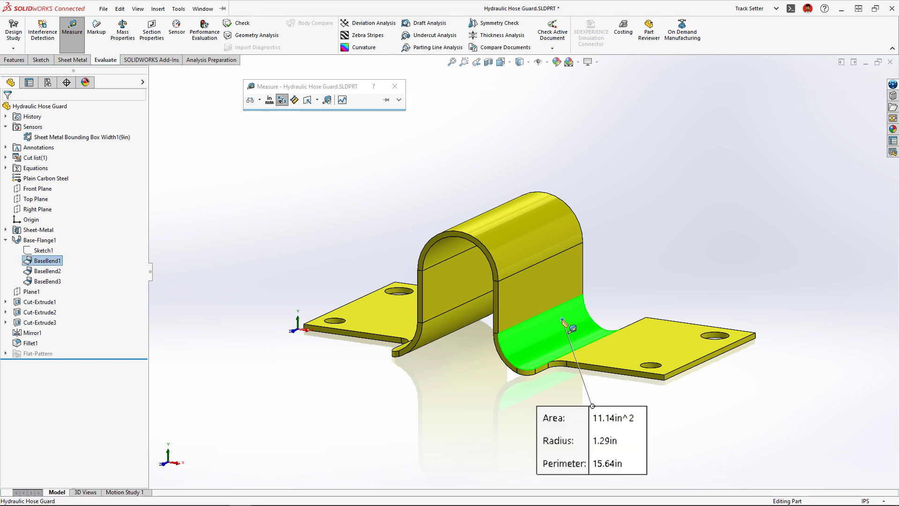
left_click(447, 250)
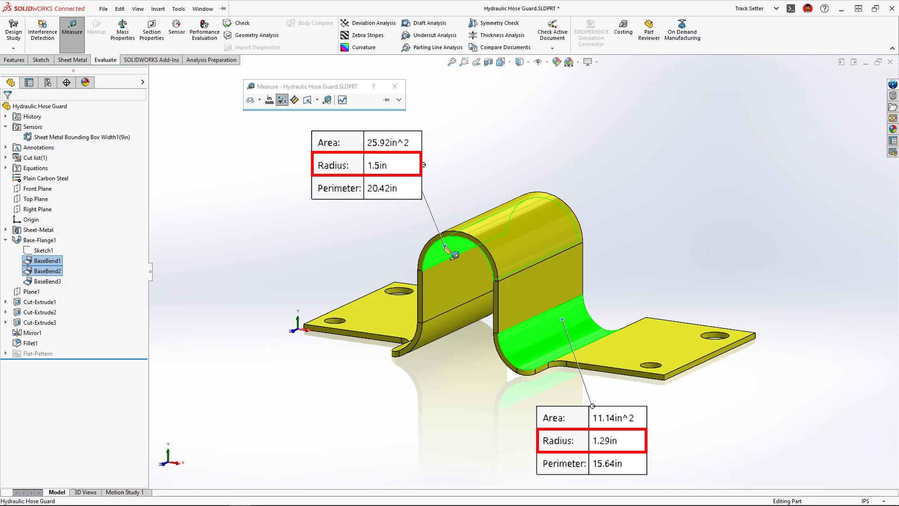
Reopen Base-Flange1 from the upper bend, showing Blind depths of 7.00in and 2.00in
key("Escape")
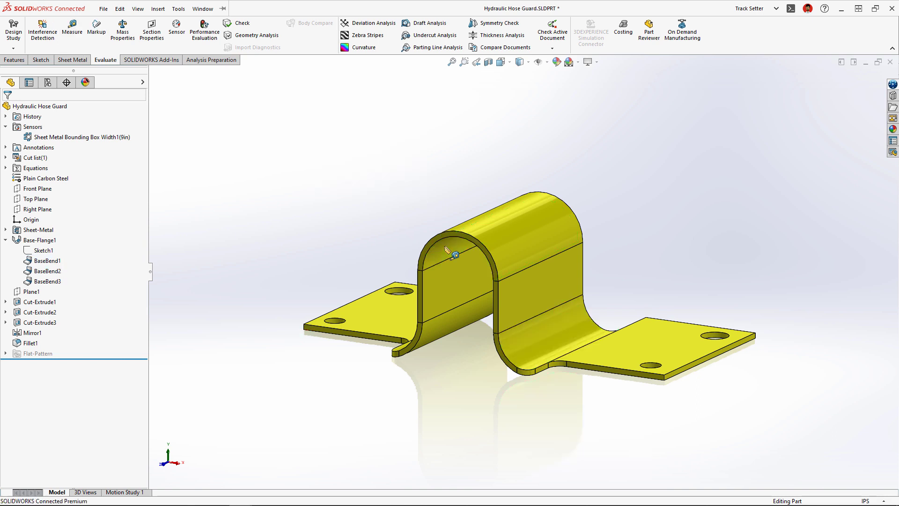
left_click(447, 248)
left_click(485, 241)
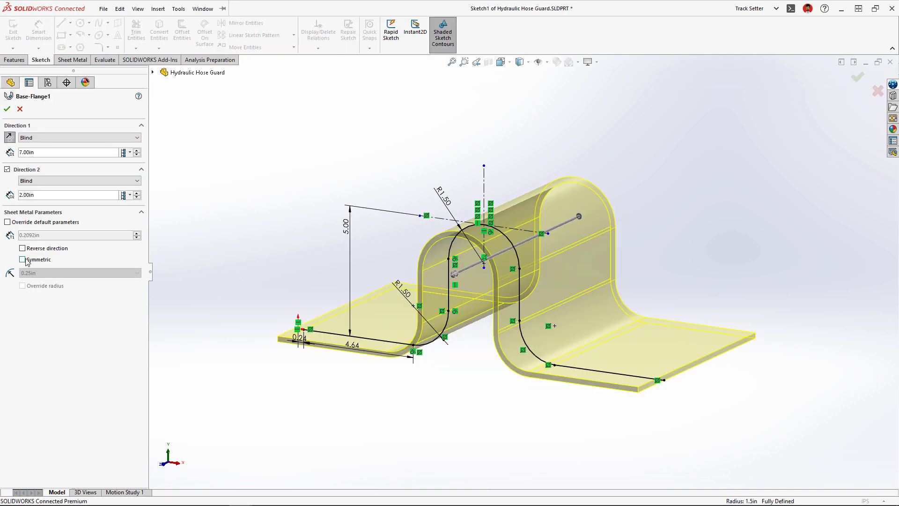
Make Base-Flange1's thickness symmetric, then measure both bend faces at a 1.4in radius
left_click(22, 260)
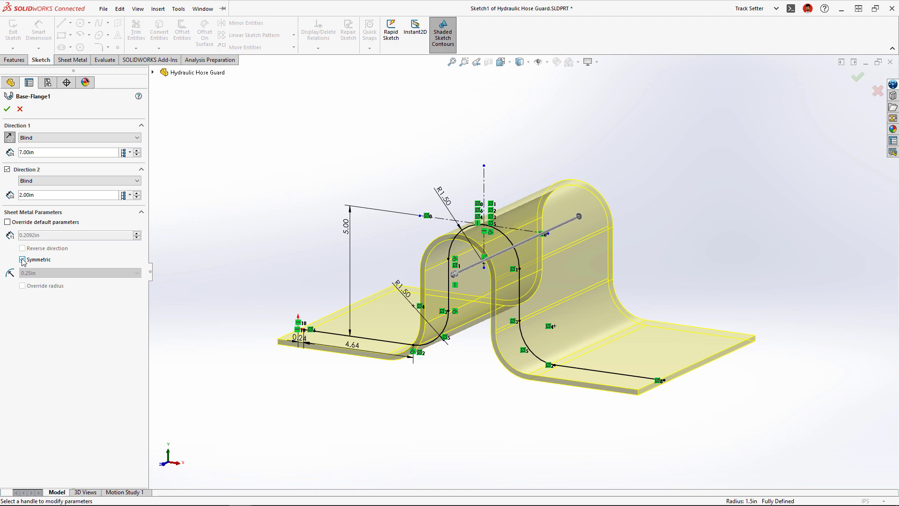
left_click(7, 109)
left_click(72, 28)
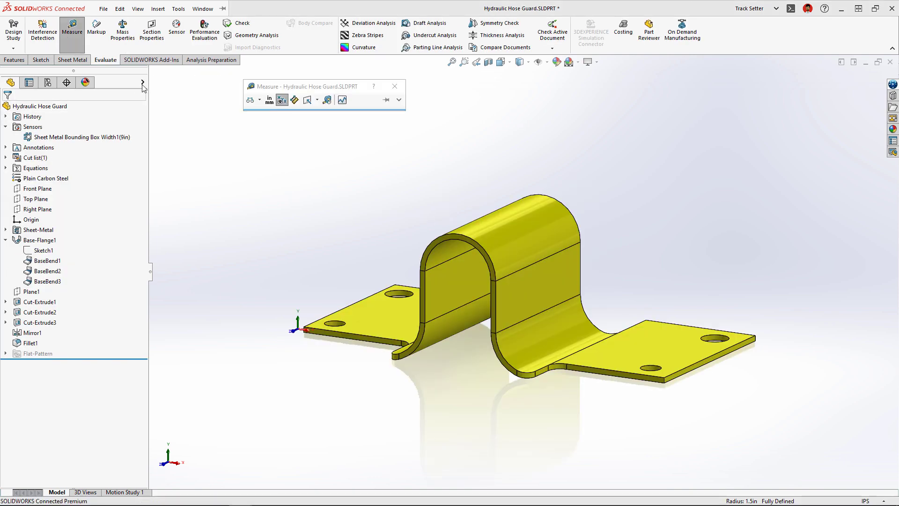
left_click(570, 320)
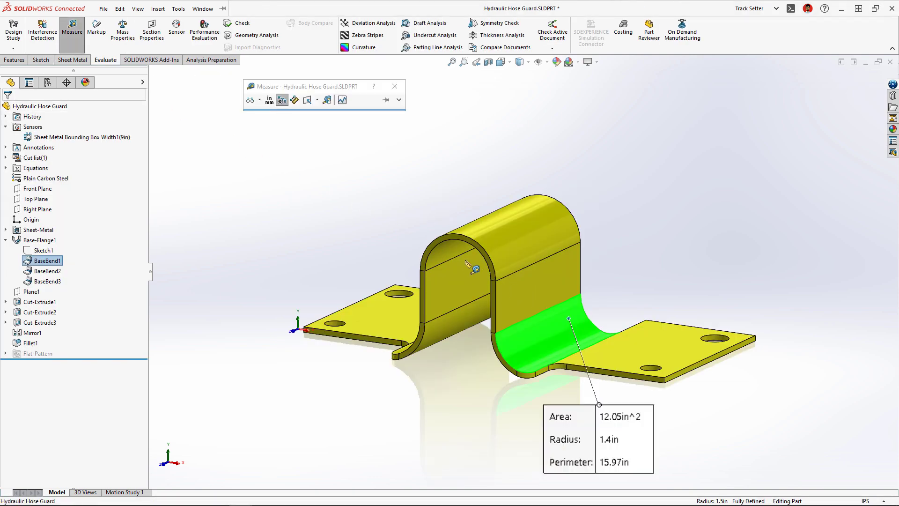
left_click(450, 249)
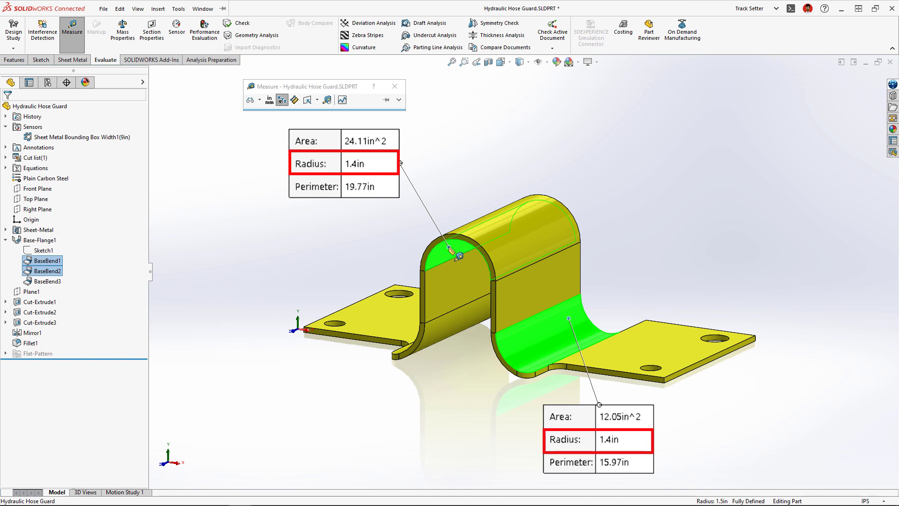
Close Measure and add a Cut List Properties note showing 5GA gauge to the flat-pattern view
key("Escape")
left_click(450, 250)
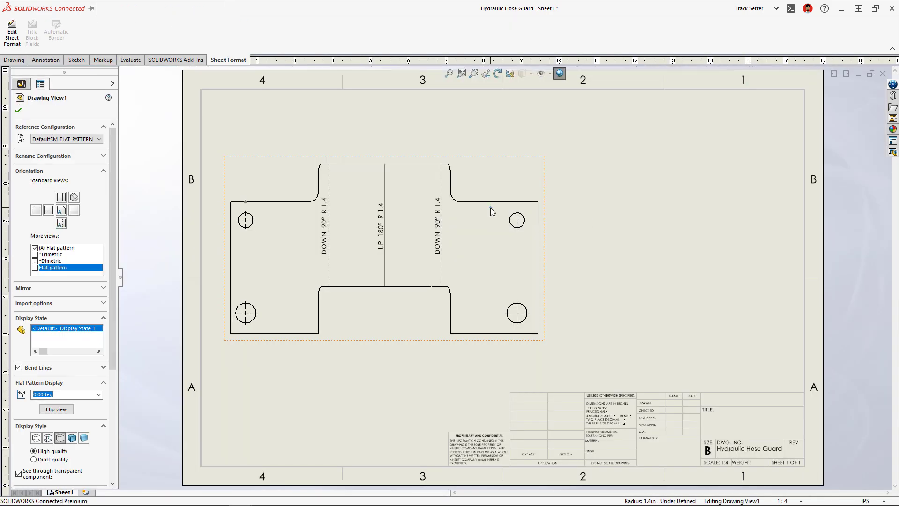
right_click(491, 208)
mouse_move(573, 465)
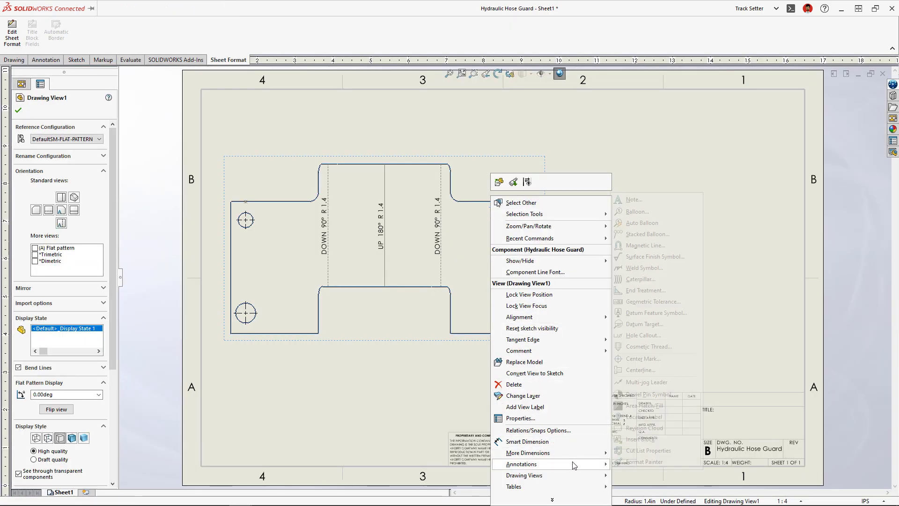
left_click(656, 450)
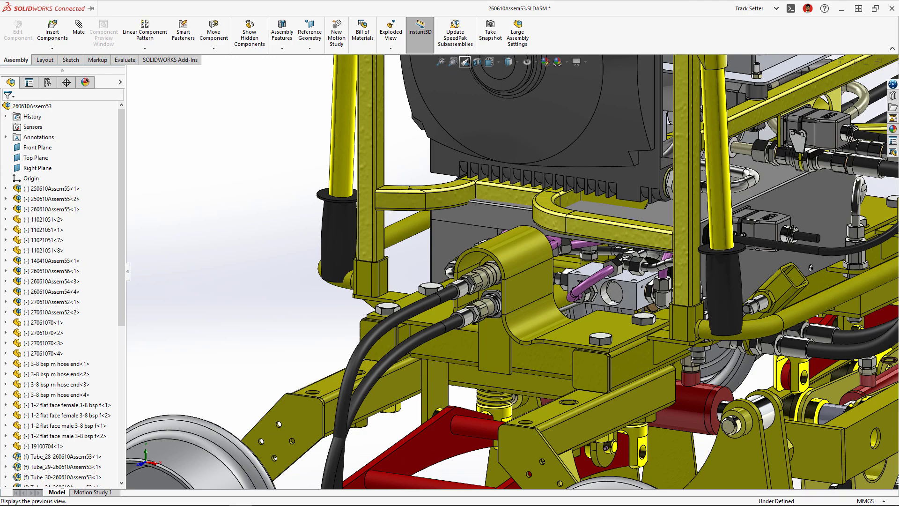
Show 3DSketch2, edit Crate<1> in context, and run primary tube members along its lines
left_click(465, 61)
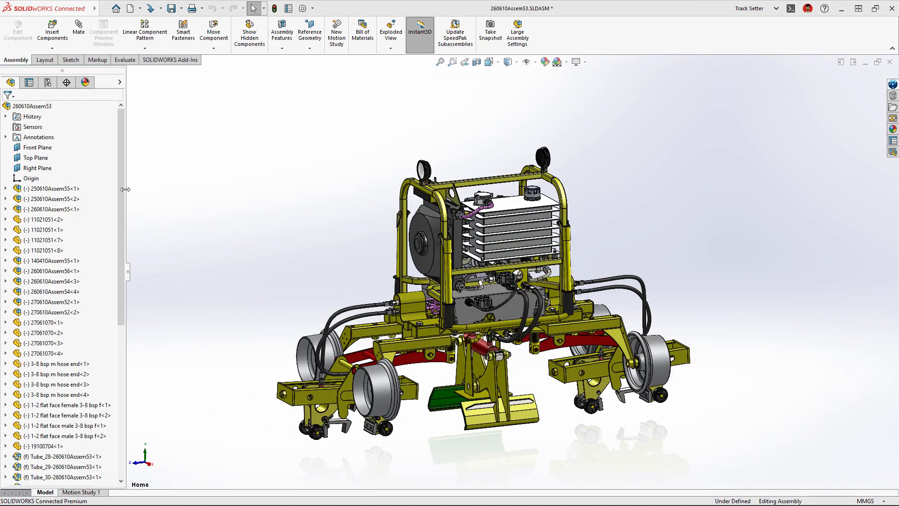
scroll(61, 281, "down", 10)
left_click(47, 405)
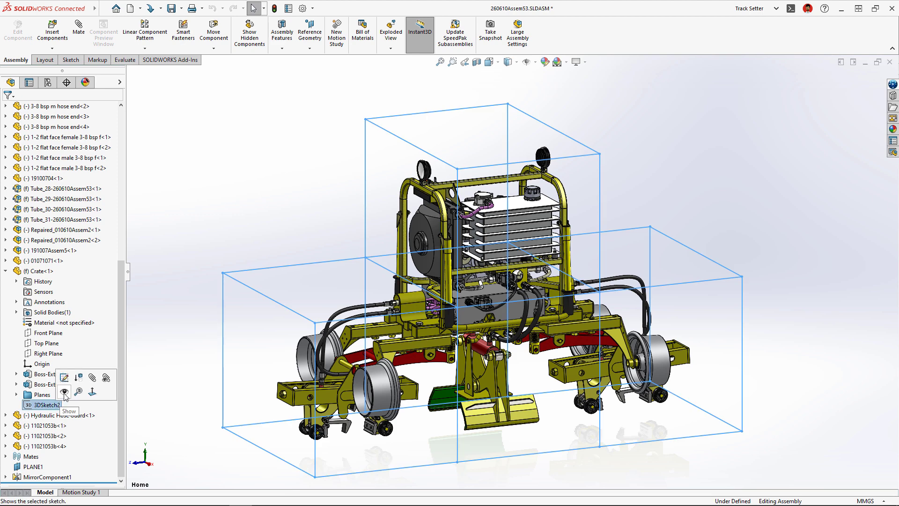
left_click(65, 394)
left_click(40, 270)
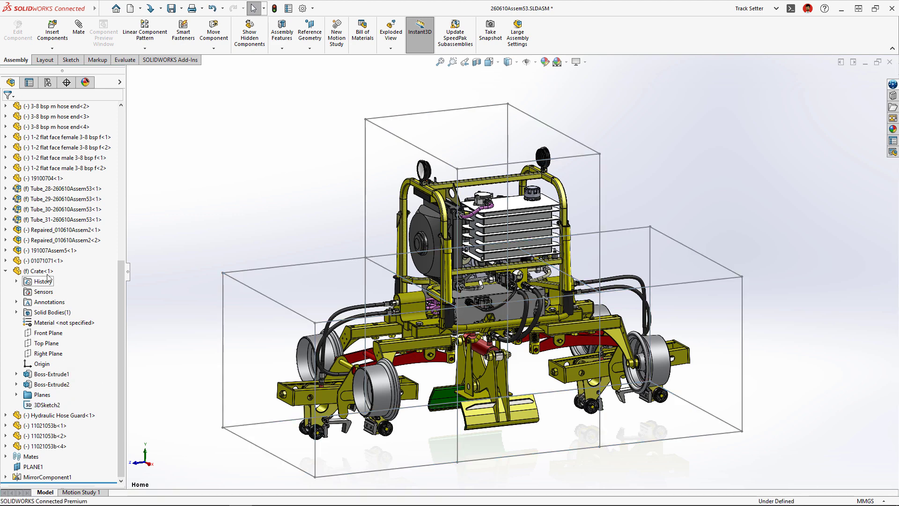
left_click(97, 252)
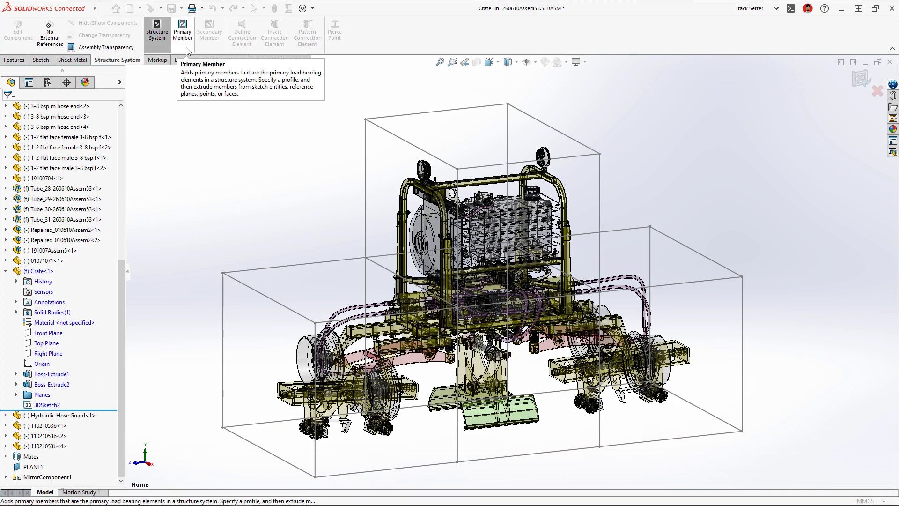
left_click(186, 47)
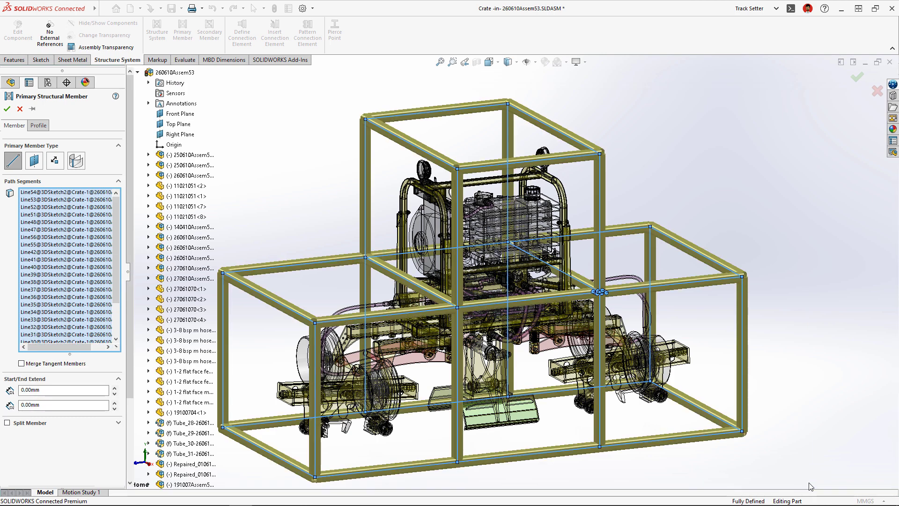
key("Return")
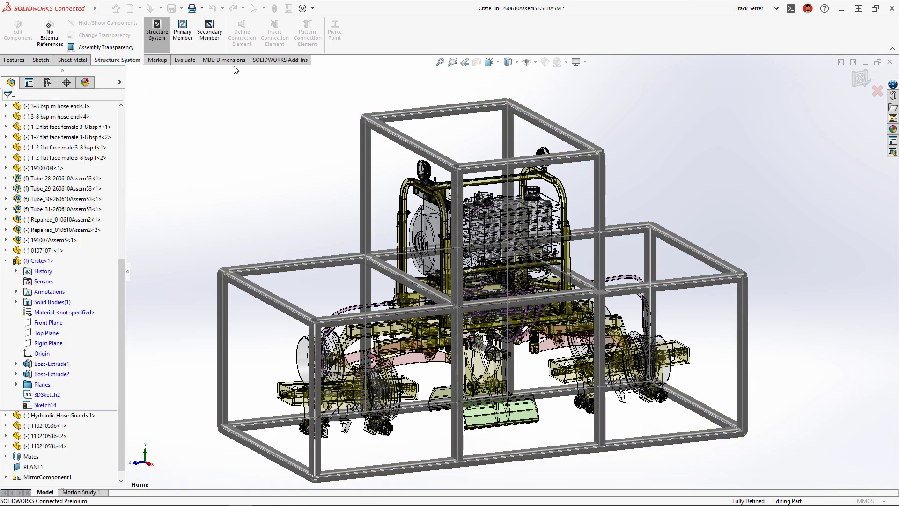
Add secondary cross members between upright pairs on Plane11 and Plane12
left_click(209, 33)
left_click(197, 360)
left_click(367, 207)
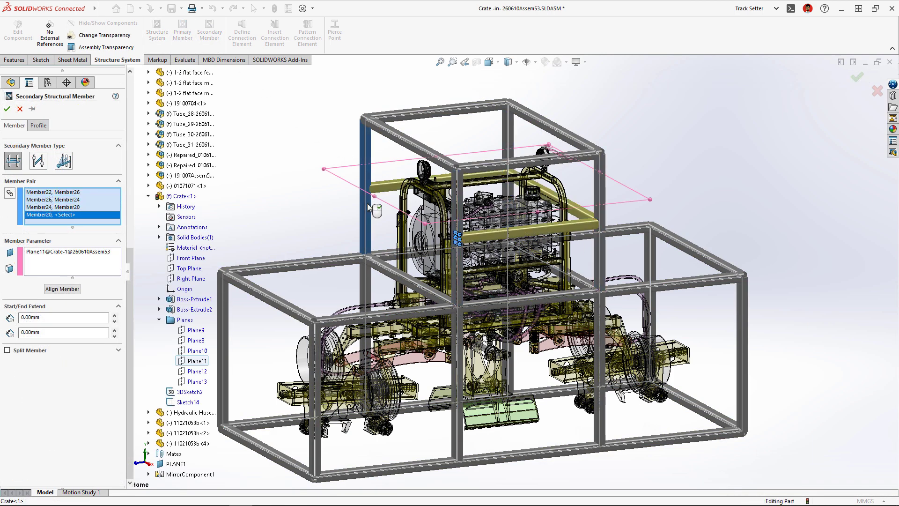
left_click(197, 371)
left_click(457, 392)
left_click(597, 374)
left_click(649, 263)
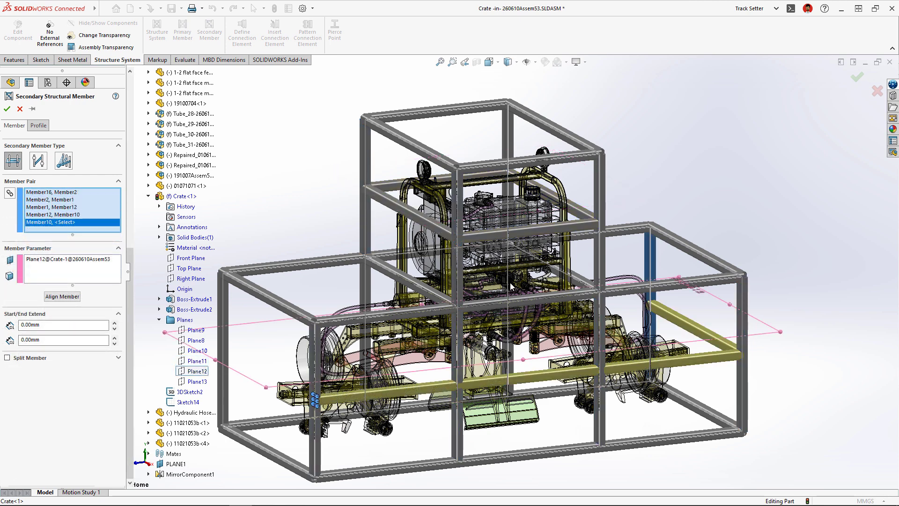
key("Return")
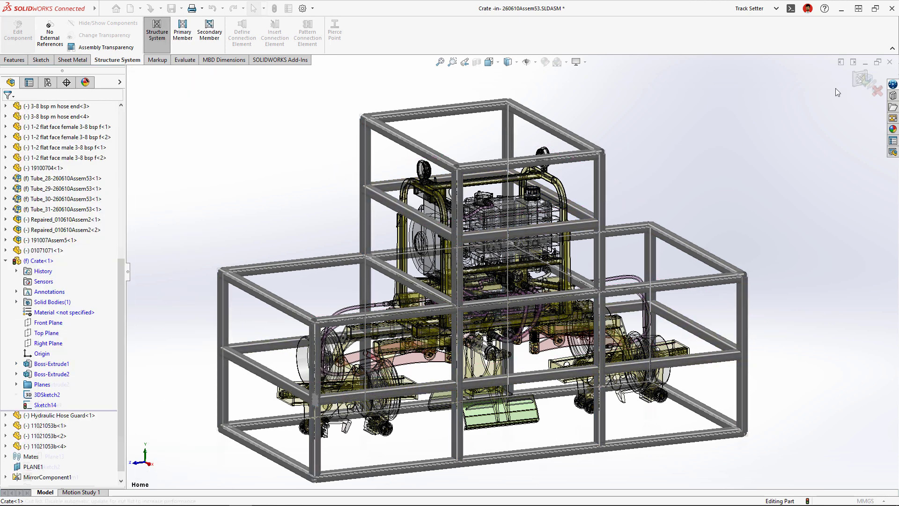
Zoom into a trimmed frame corner joint, return to the full view, and right-click Corner Management1
right_click_drag(746, 135, 746, 105)
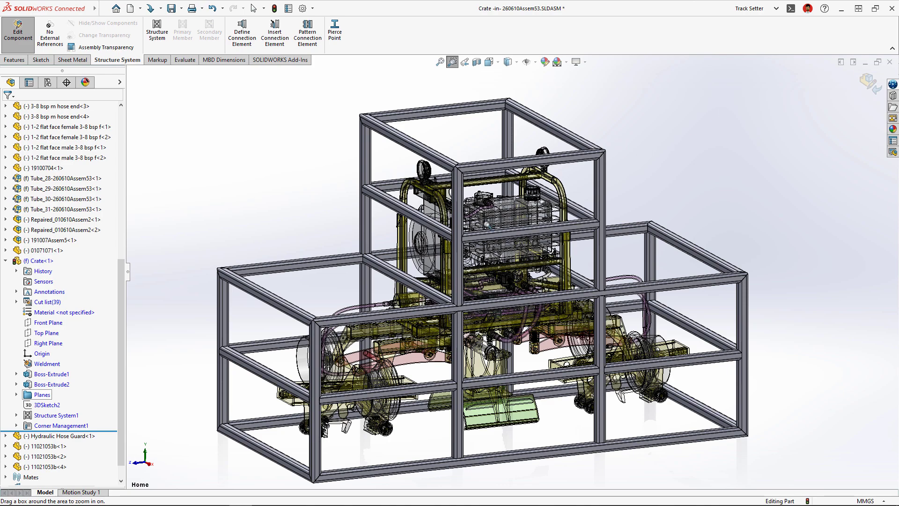
left_click_drag(272, 304, 361, 351)
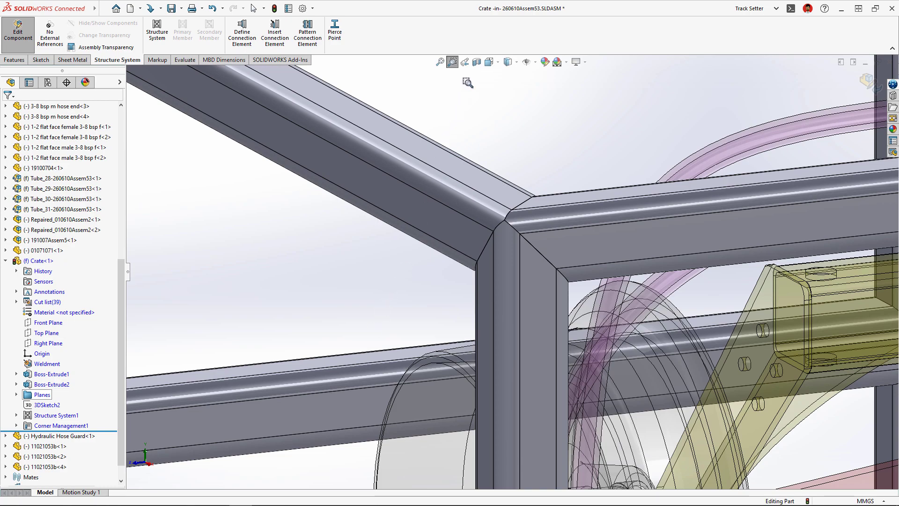
left_click(464, 62)
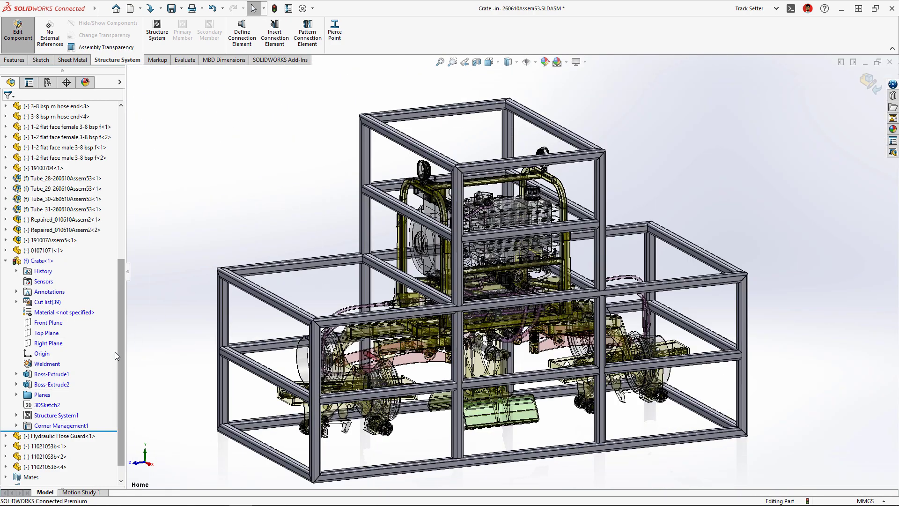
right_click(41, 425)
Edit Corner Management1, pick a frame corner, and group all similar corners
left_click(42, 298)
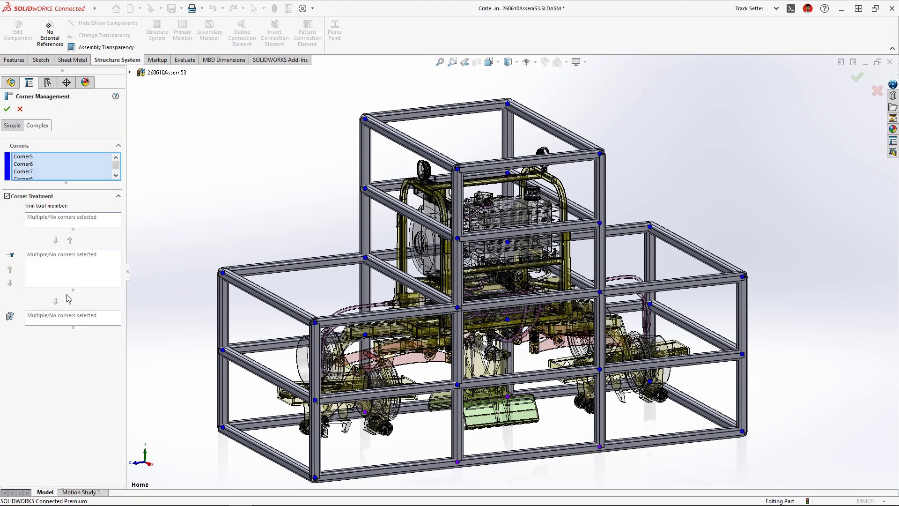
left_click(315, 322)
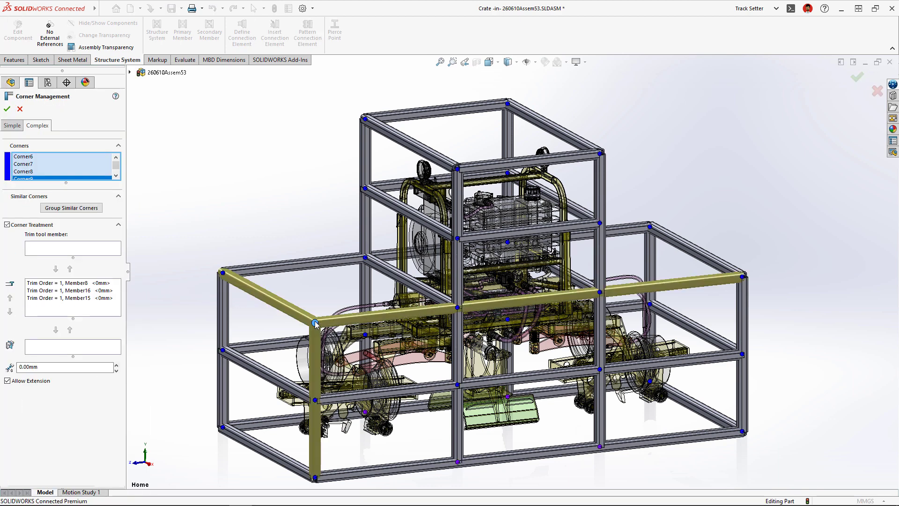
left_click(85, 212)
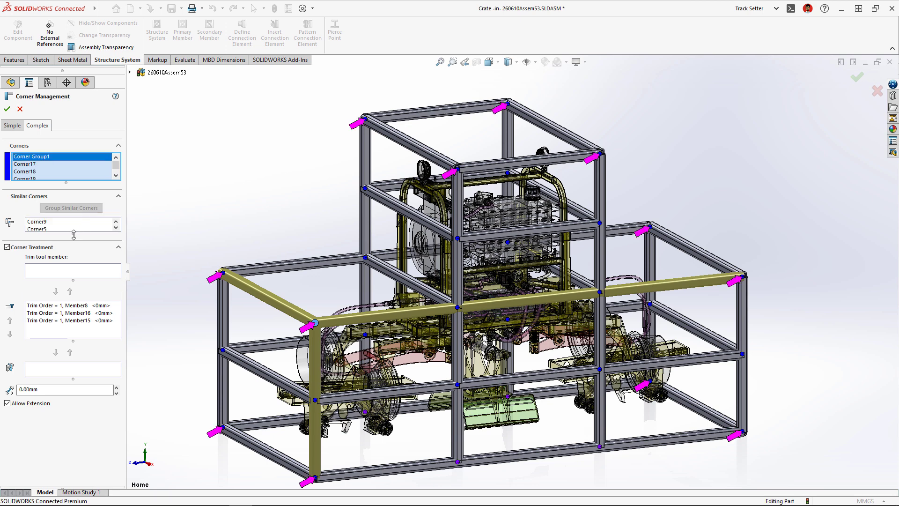
left_click_drag(73, 235, 73, 320)
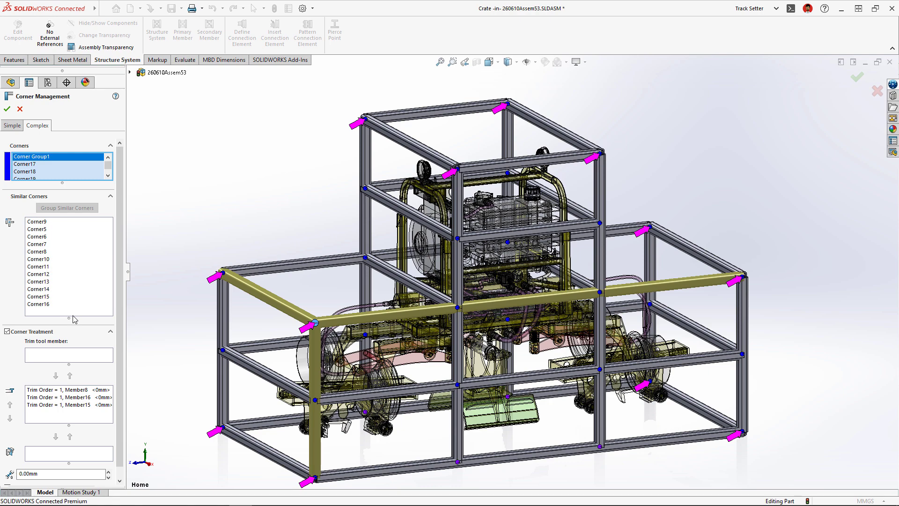
right_click(44, 223)
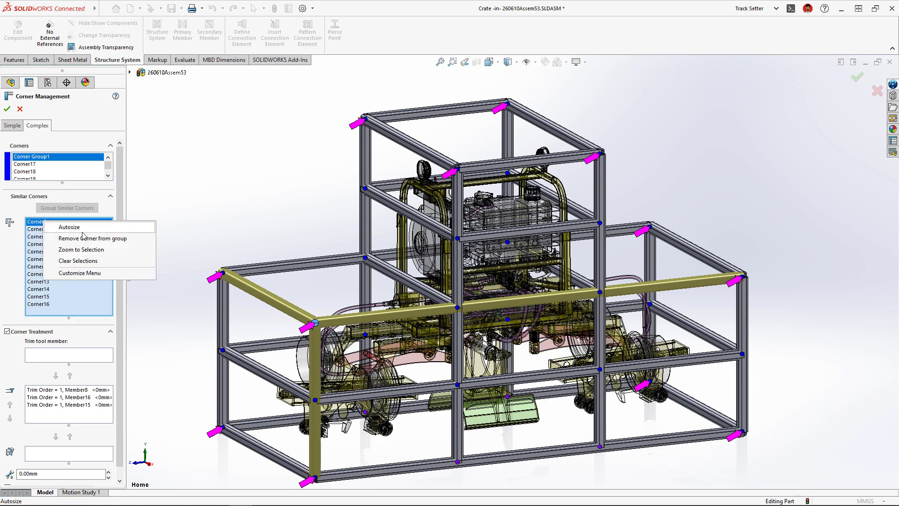
left_click(126, 250)
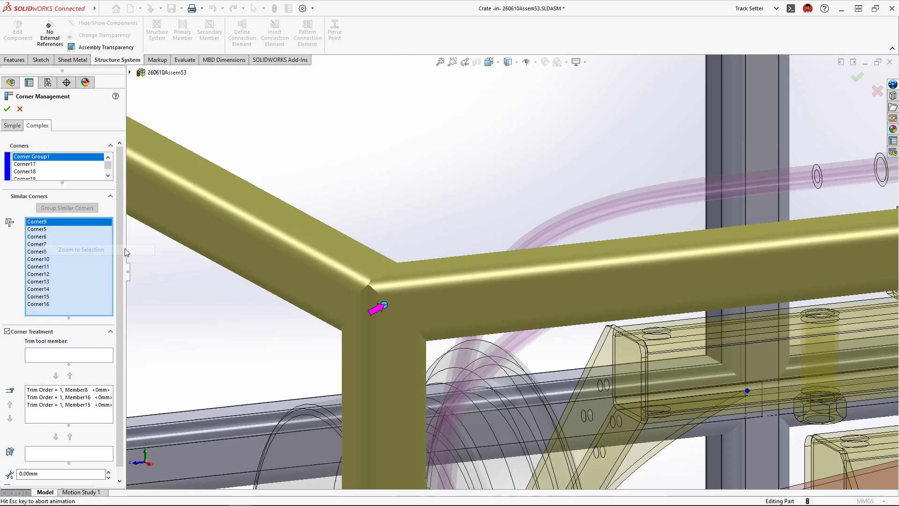
Move Member16 into the Trim tool member slot and accept the corner treatment
left_click(73, 398)
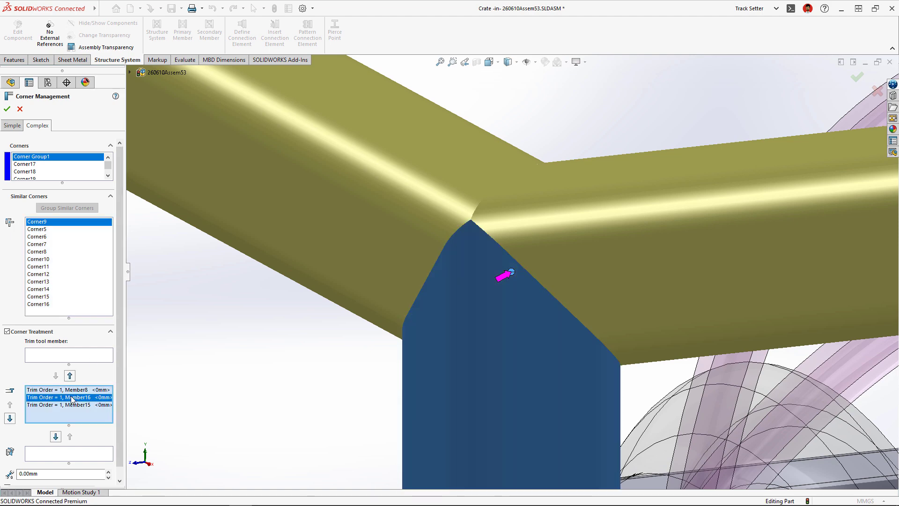
left_click(56, 436)
left_click(179, 412)
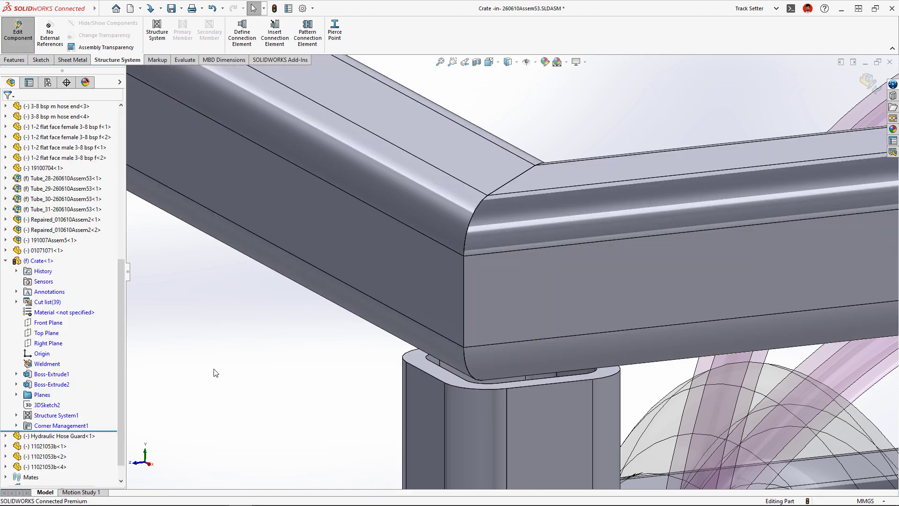
Open Crate.SLDPRT on its own and zoom in on the top frame corner
left_click(464, 63)
key("ctrl+Tab")
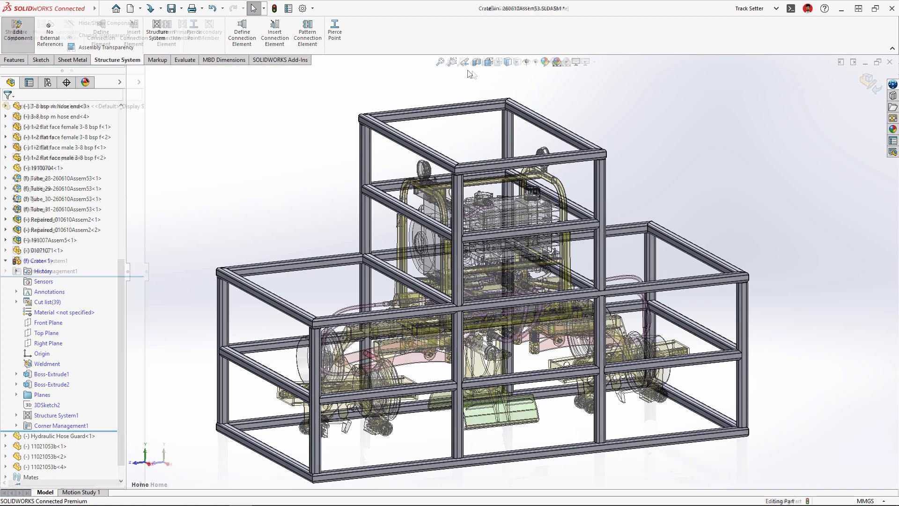
left_click_drag(576, 84, 434, 125)
Insert a size 85 Gusset Plate joining the top horizontal tube and the sloped tube
left_click(134, 37)
left_click(65, 184)
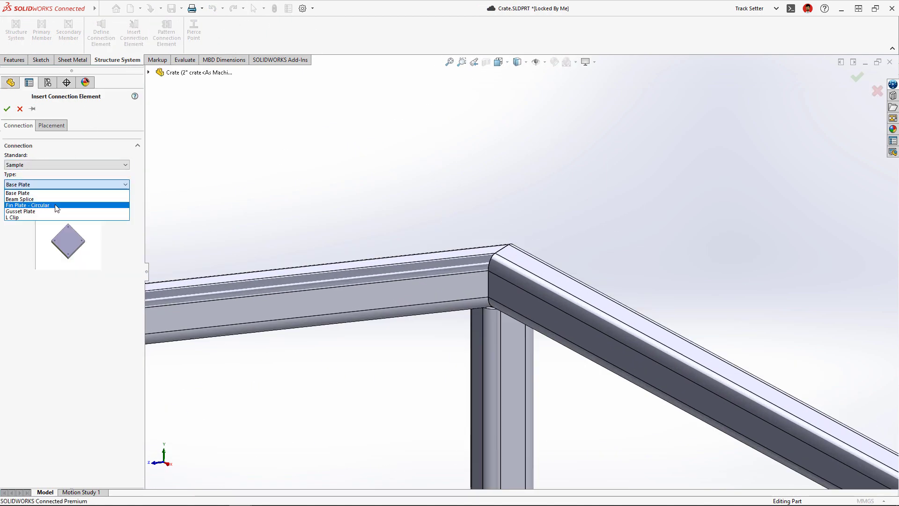
left_click(47, 205)
left_click(66, 204)
left_click(56, 218)
left_click(52, 125)
left_click(427, 288)
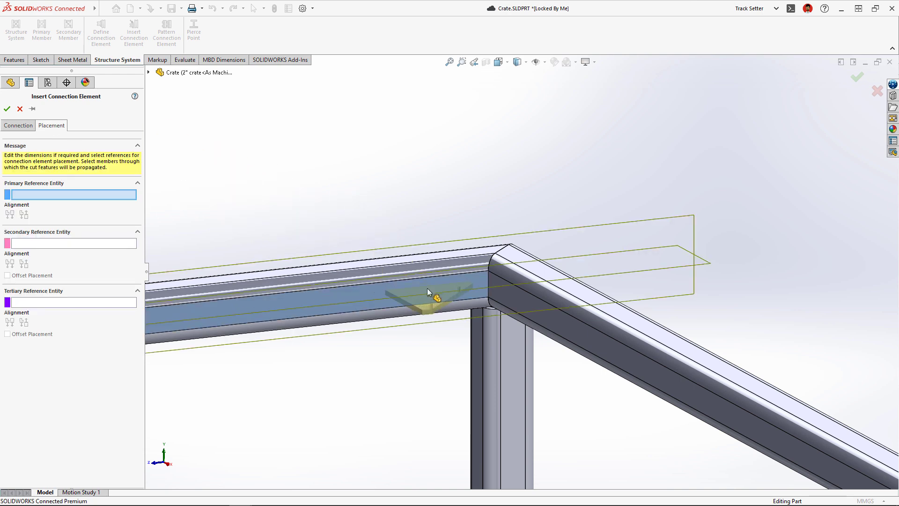
left_click(541, 321)
key("Return")
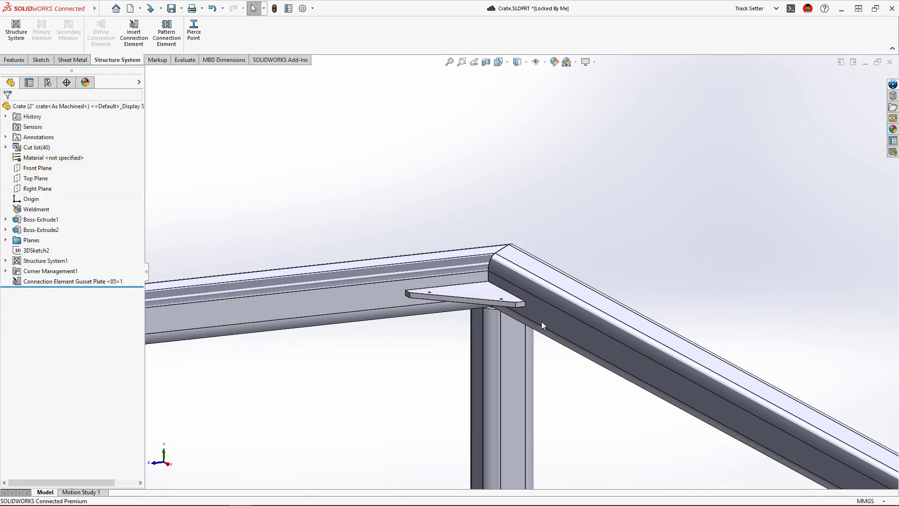
left_click(461, 62)
Pattern the gusset plate onto all similar corners of the crate frame
left_click(171, 46)
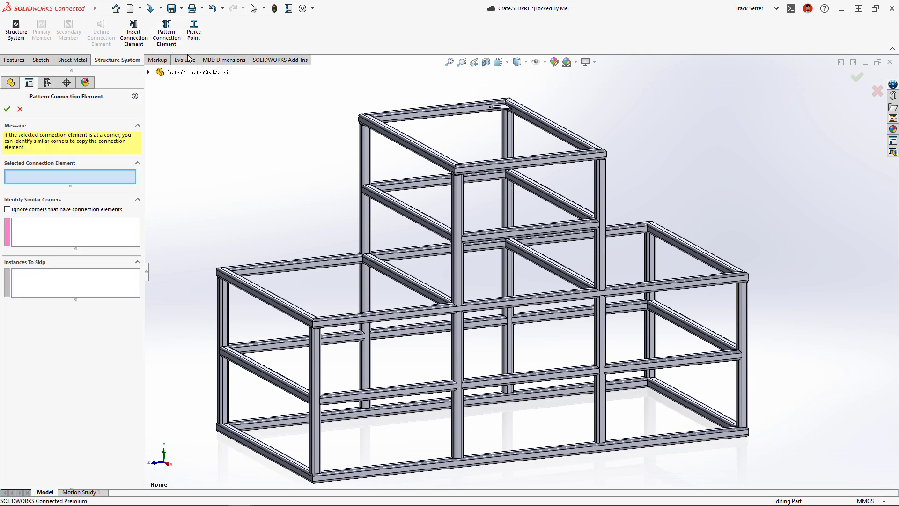
left_click(502, 109)
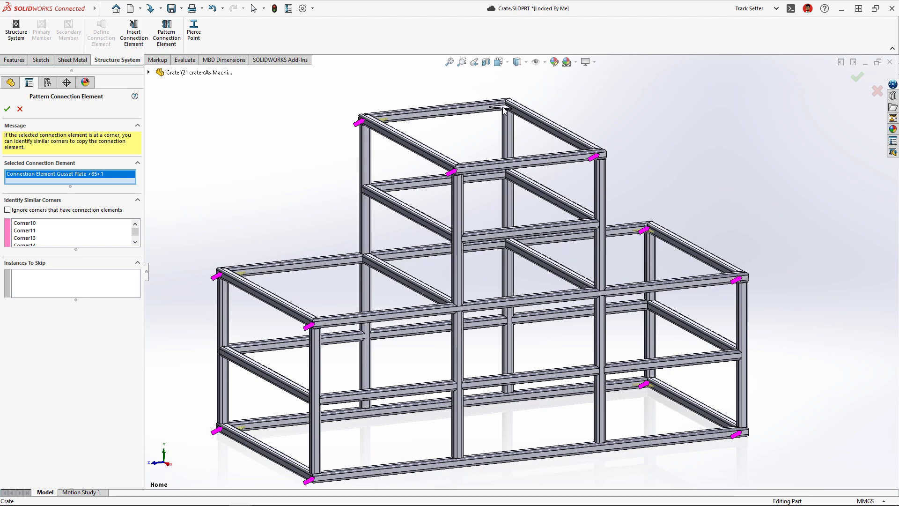
right_click(510, 124)
Return to the previous view and expand Structure System1 to show its members
middle_click_drag(510, 125, 493, 173)
left_click(478, 64)
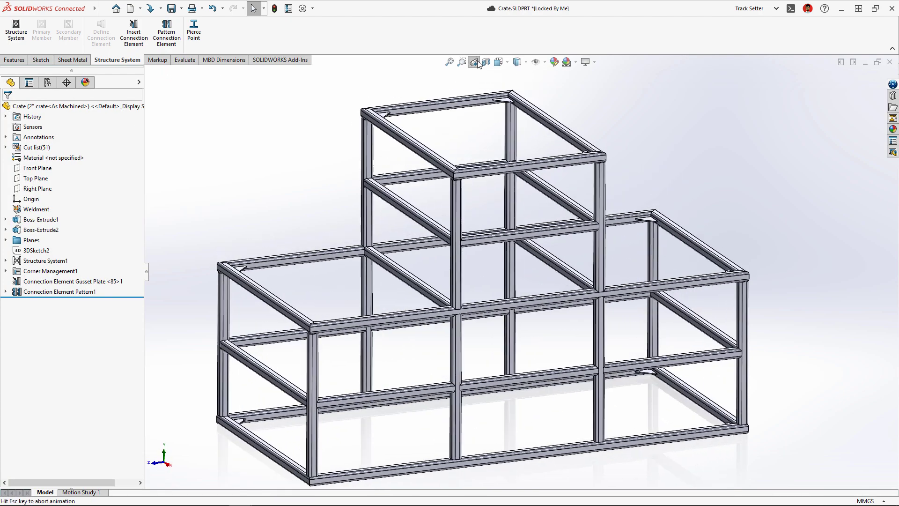
left_click(6, 260)
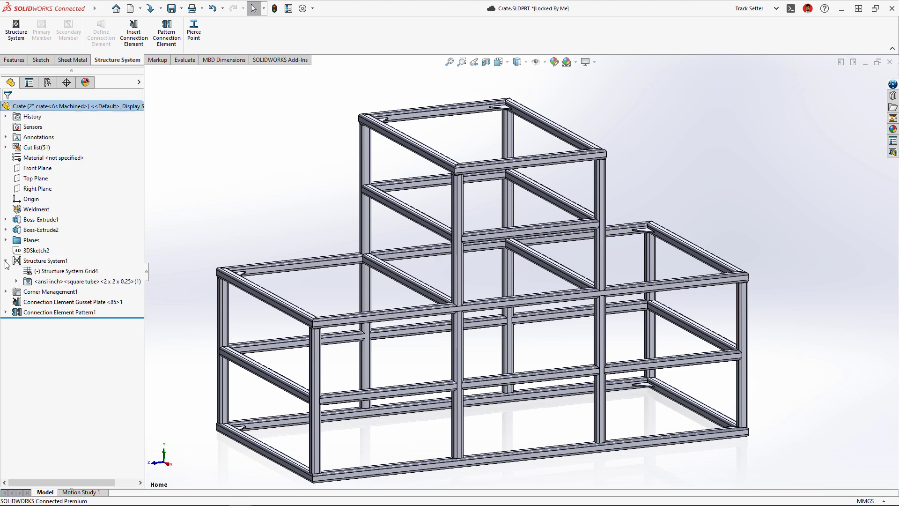
Change the square-tube members to 3 x 3 x 0.25 for the specified configurations, then exit to the assembly
right_click(47, 281)
left_click(55, 259)
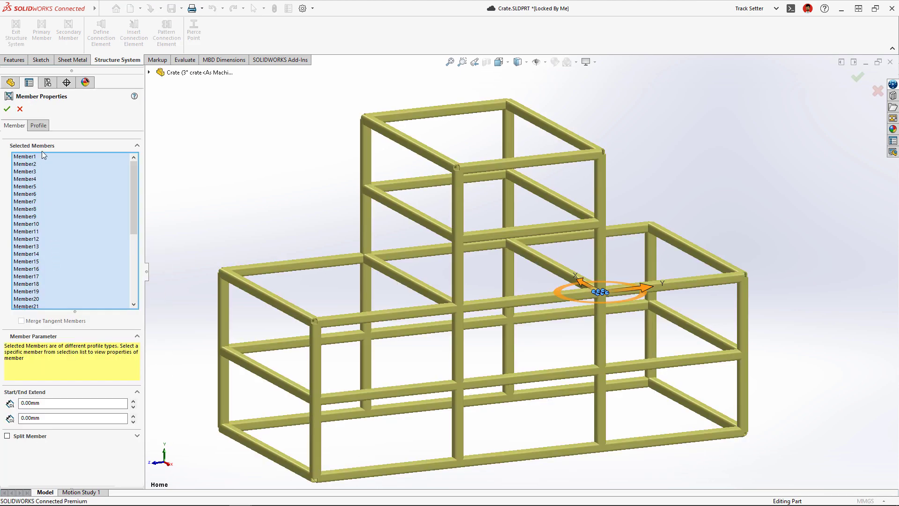
left_click(38, 125)
left_click(57, 210)
left_click(57, 226)
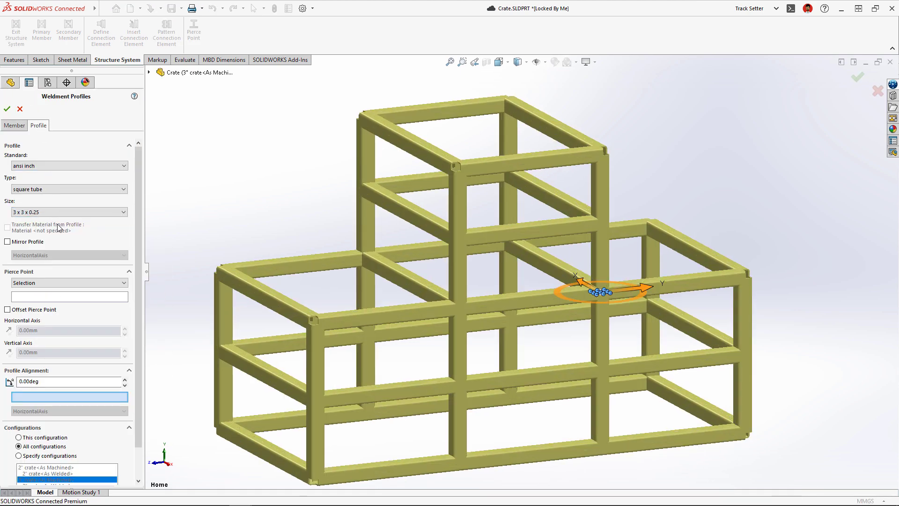
left_click_drag(136, 229, 141, 262)
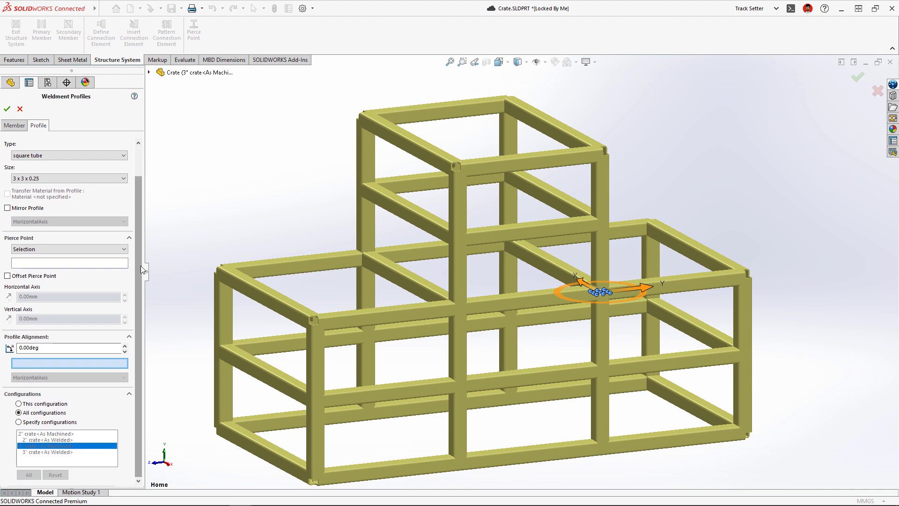
left_click(19, 422)
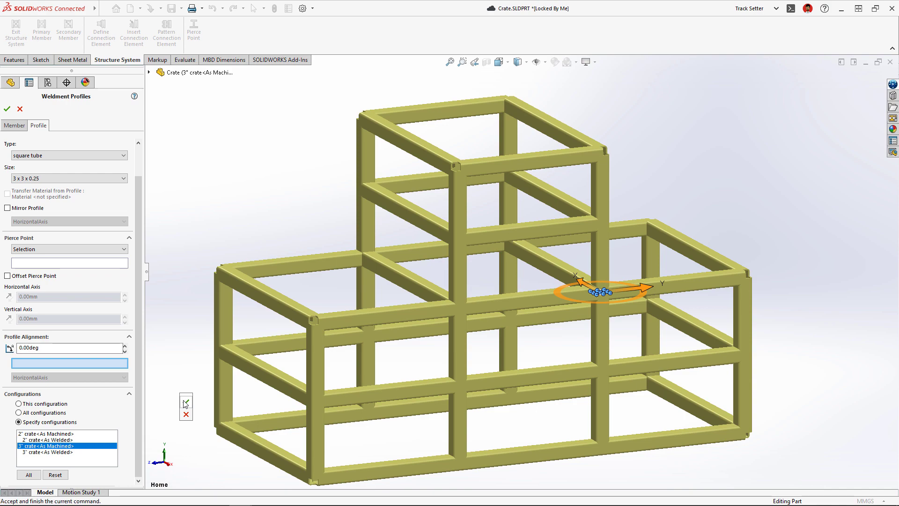
key("Return")
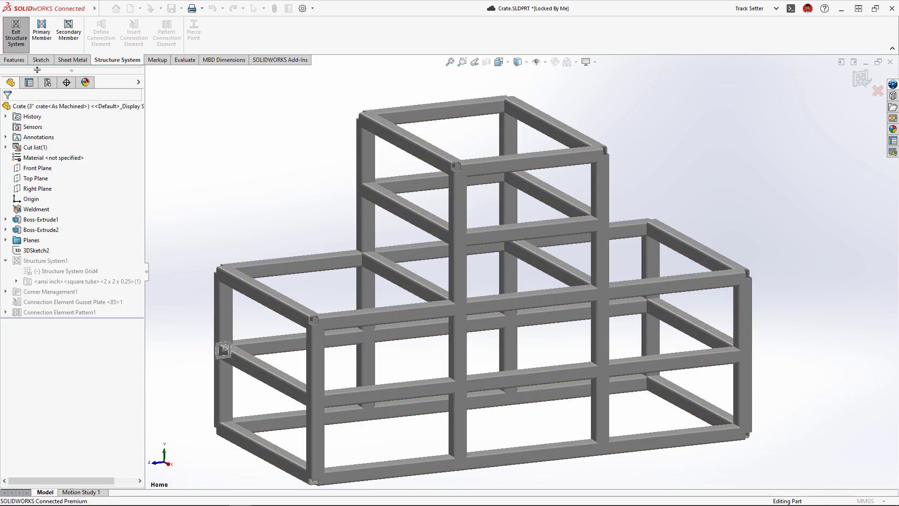
left_click(16, 32)
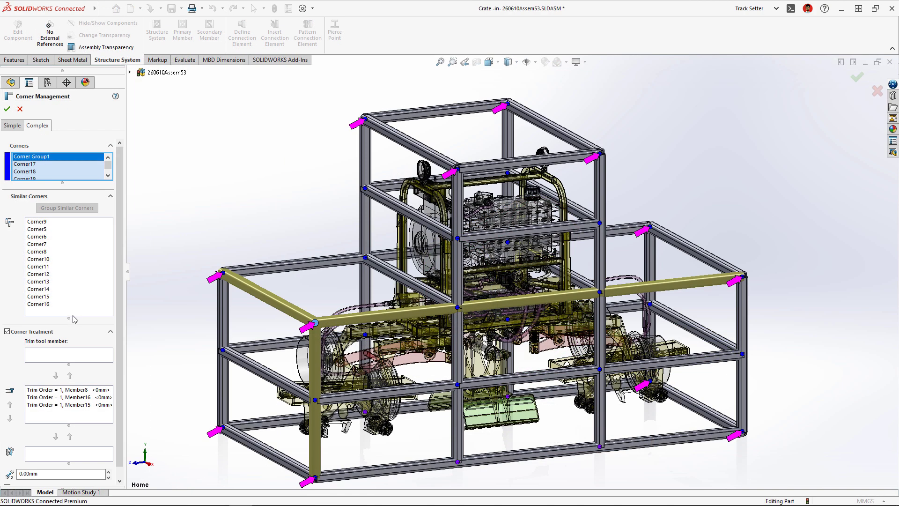
Select every corner in the Similar Corners list and zoom to the selection
left_click_drag(70, 308, 43, 221)
right_click(43, 222)
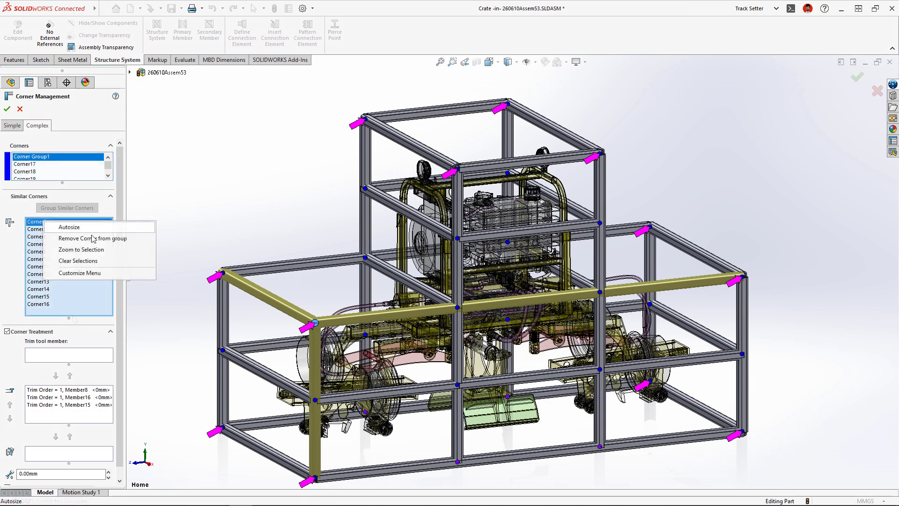
left_click(81, 249)
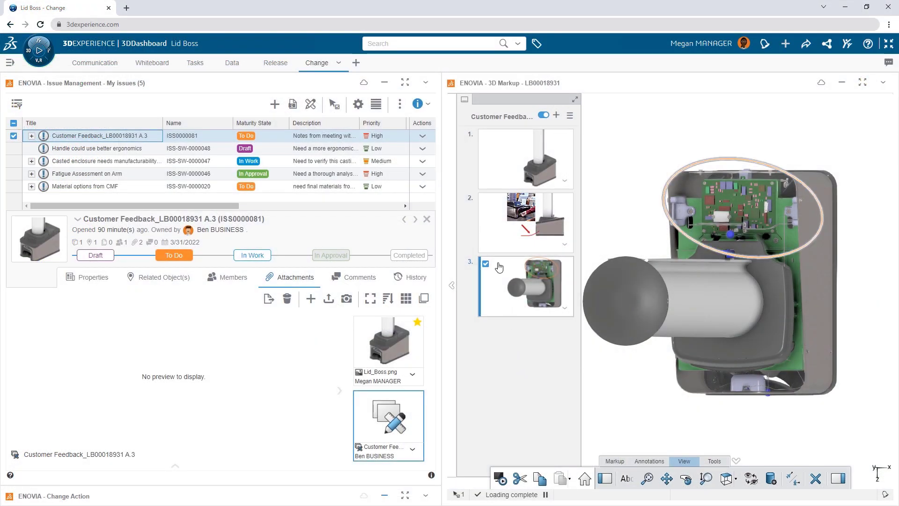
View the second markup slide, then the issue's related objects and its Comments tab
left_click(525, 220)
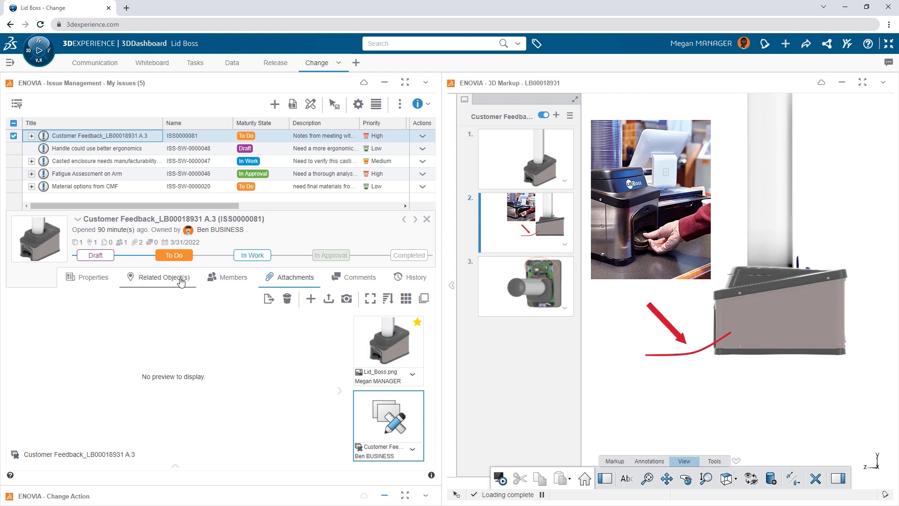
left_click(164, 277)
left_click(340, 280)
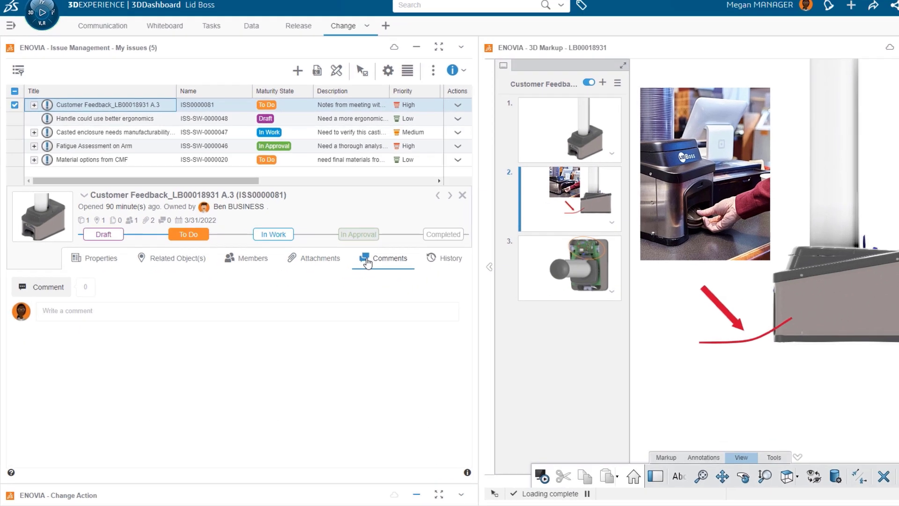
Comment tagging the issue owner, promising to issue a change action and assign a colleague to it
left_click(281, 324)
type("@Ben")
left_click(172, 347)
type("No problem - I'll issue a change action and get Eric working on it")
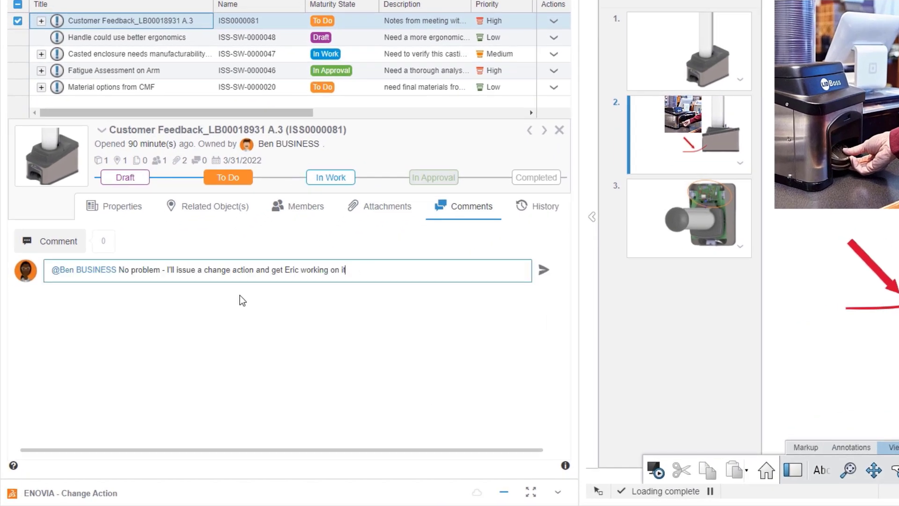